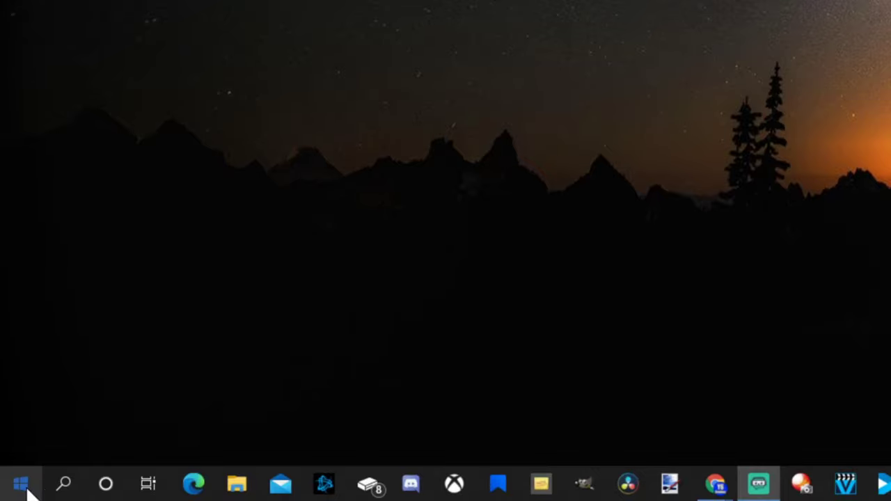
Launch Settings from the Start menu and go to Update & Security's Windows Update page.
click(21, 485)
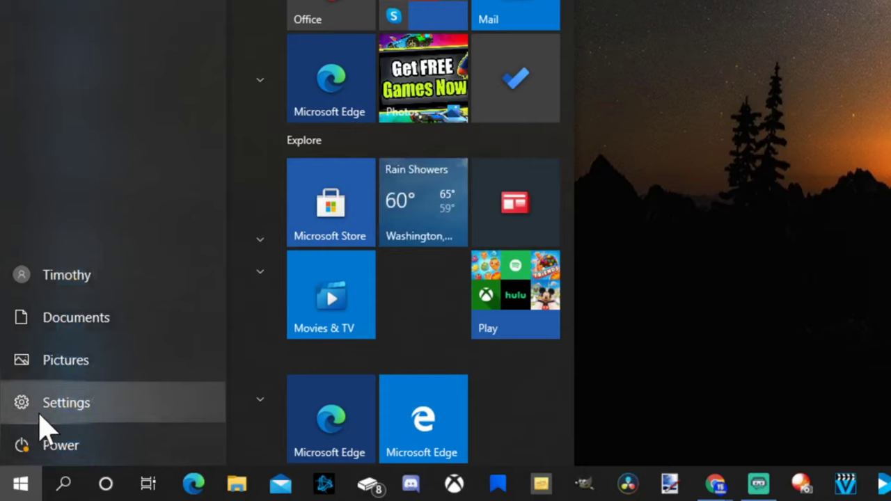
click(45, 416)
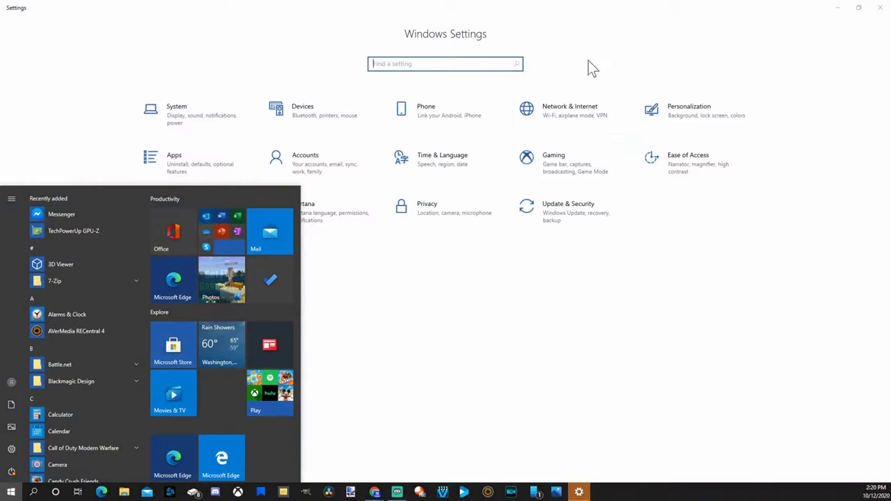
click(561, 344)
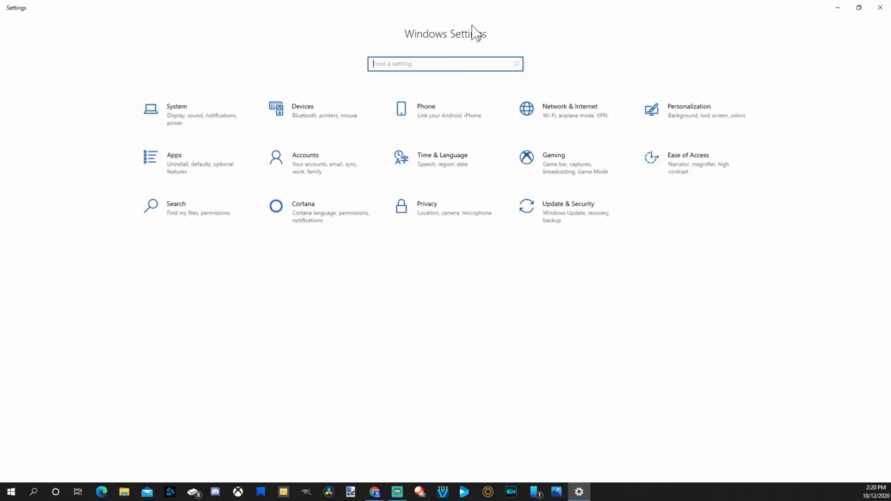
click(393, 60)
click(557, 220)
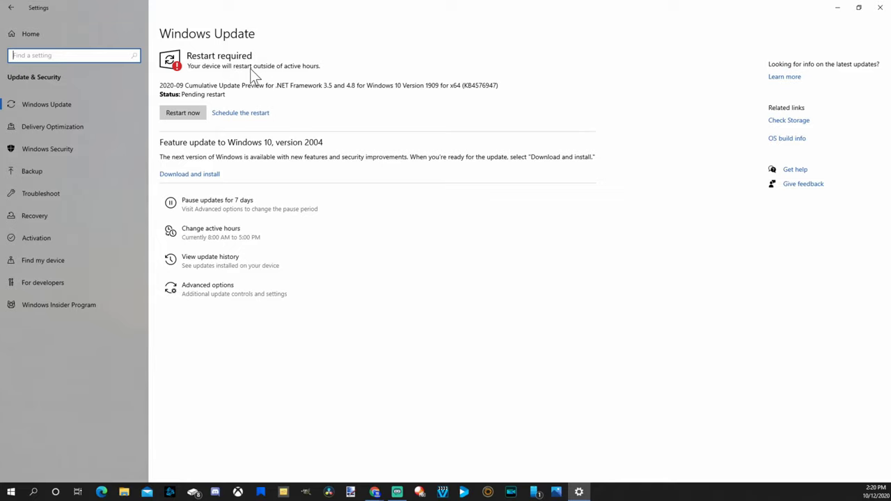
In Advanced options, switch on 'Show a notification when your PC requires a restart to finish updating'.
click(217, 291)
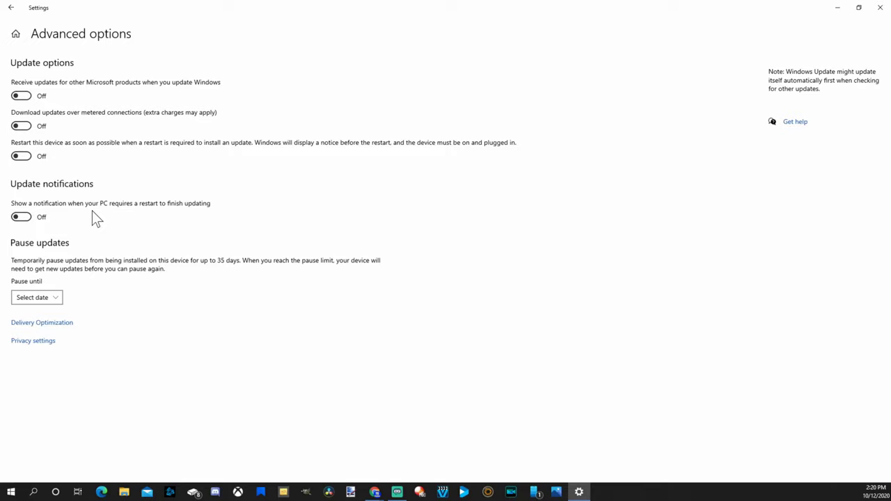
click(27, 217)
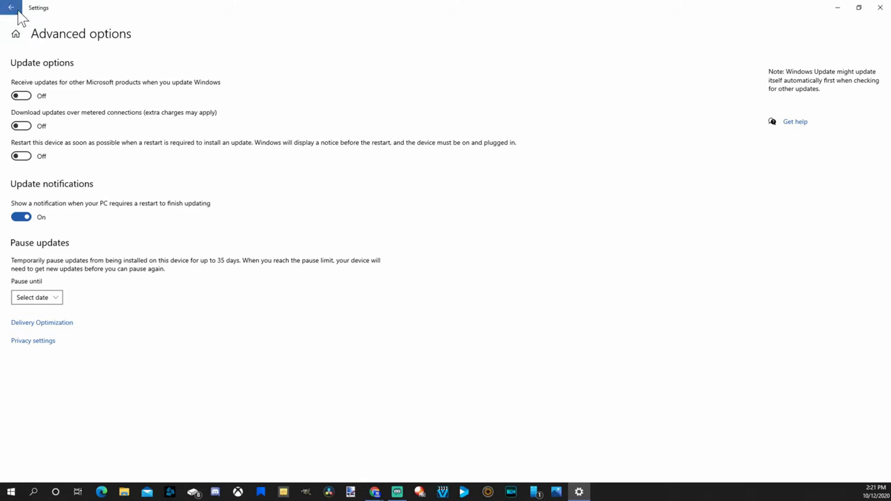
Go back to the Windows Update page and look at the Change active hours settings.
key(alt+Left)
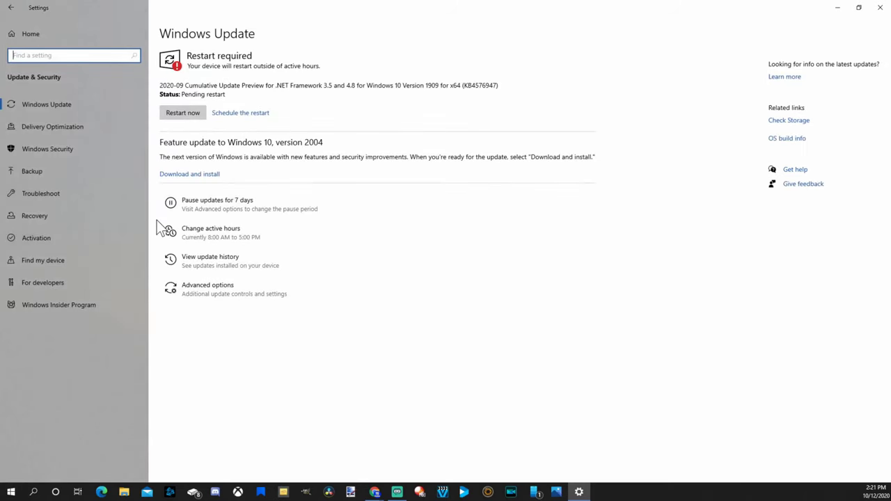
click(199, 234)
Close Settings, show This PC's drives in File Explorer, and bring up its shortcut menu.
click(838, 9)
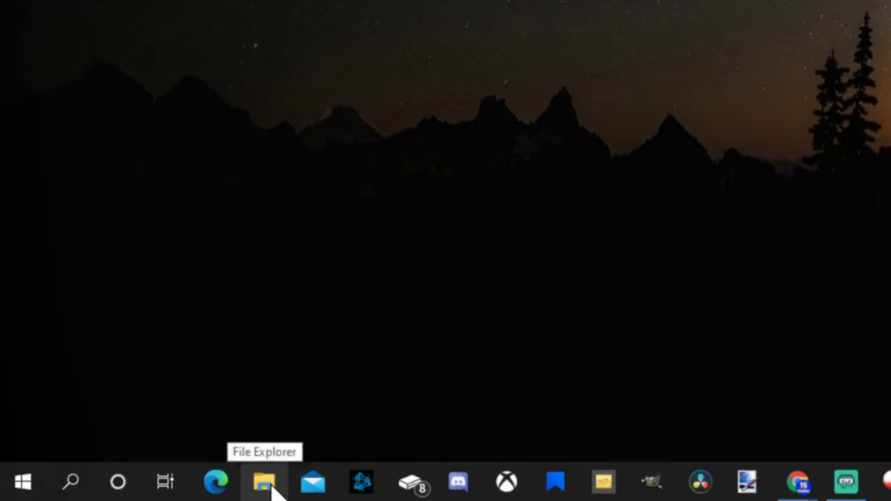
click(273, 490)
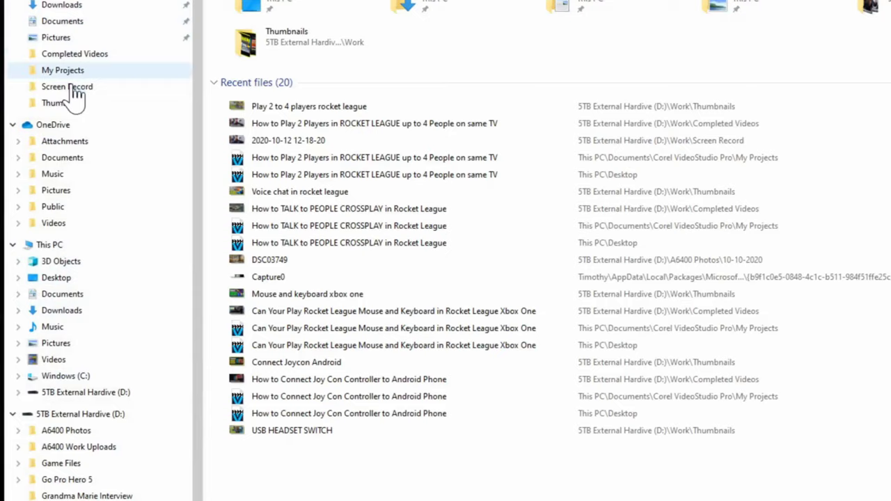
click(53, 253)
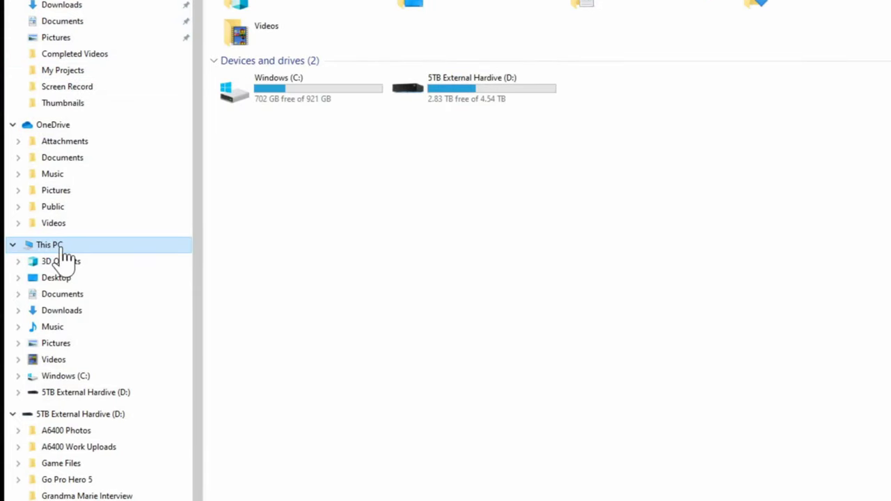
right_click(62, 249)
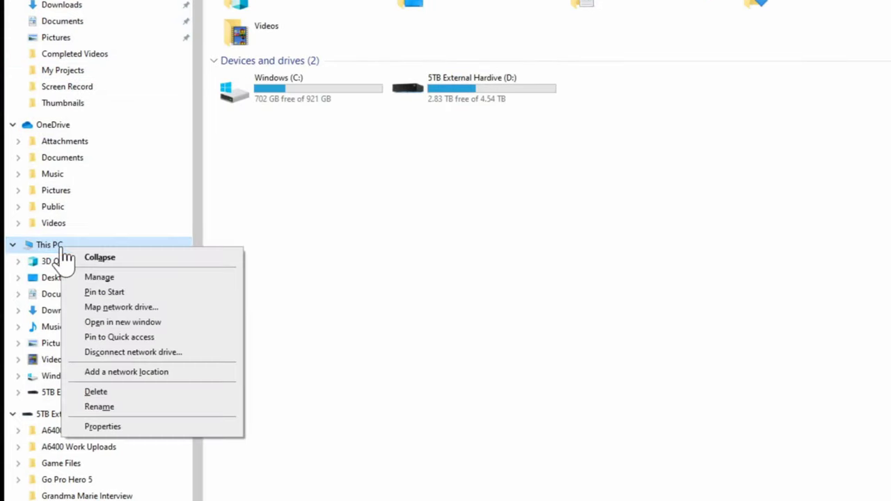
Reach the Startup and Recovery settings through This PC's Properties and Advanced system settings.
click(102, 426)
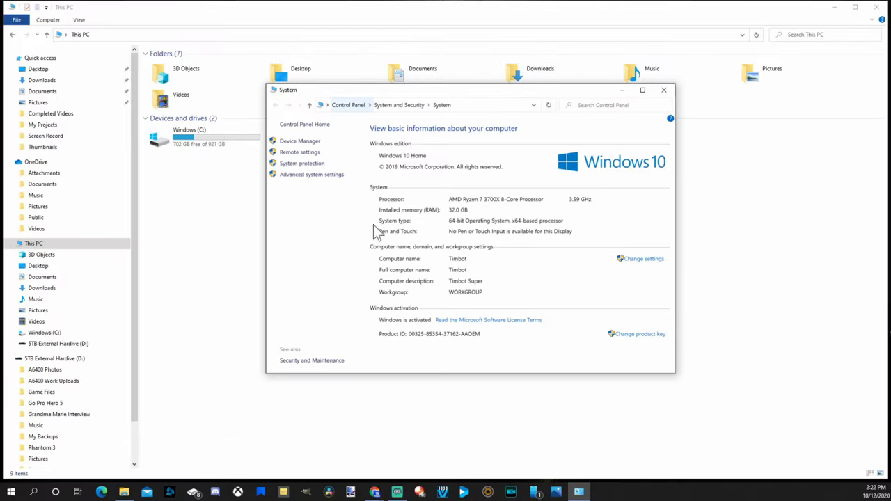
click(301, 178)
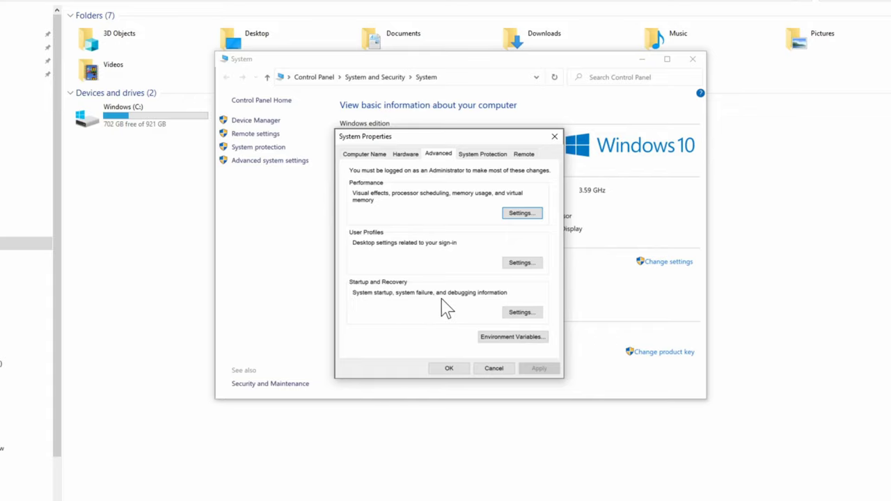
click(515, 316)
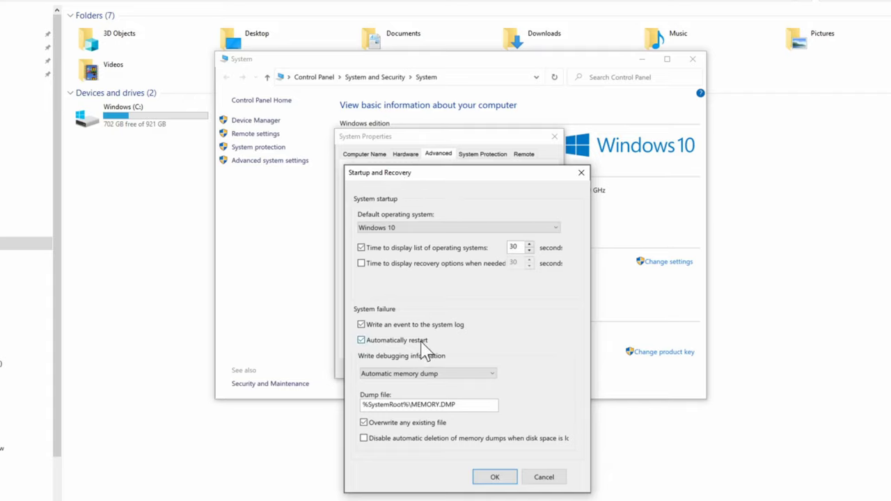
Toggle 'Automatically restart' on system failure, confirm both dialogs with OK, and close the System window.
click(382, 341)
click(383, 341)
key(Return)
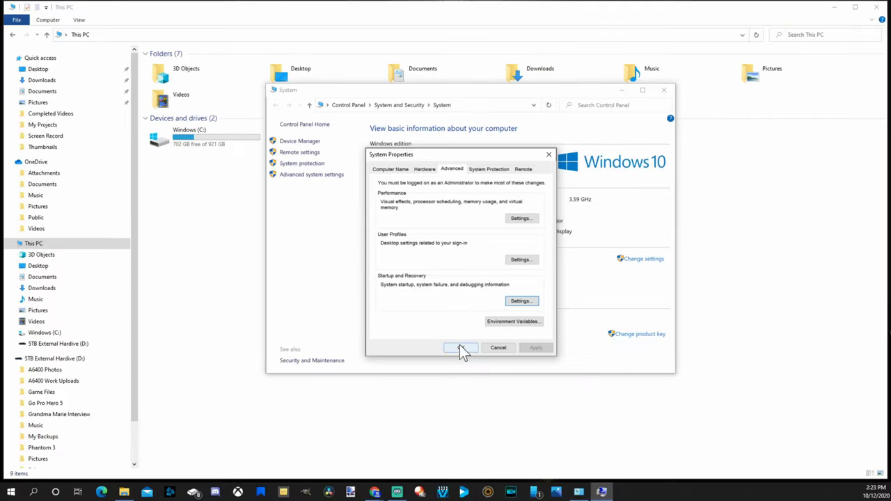
click(460, 347)
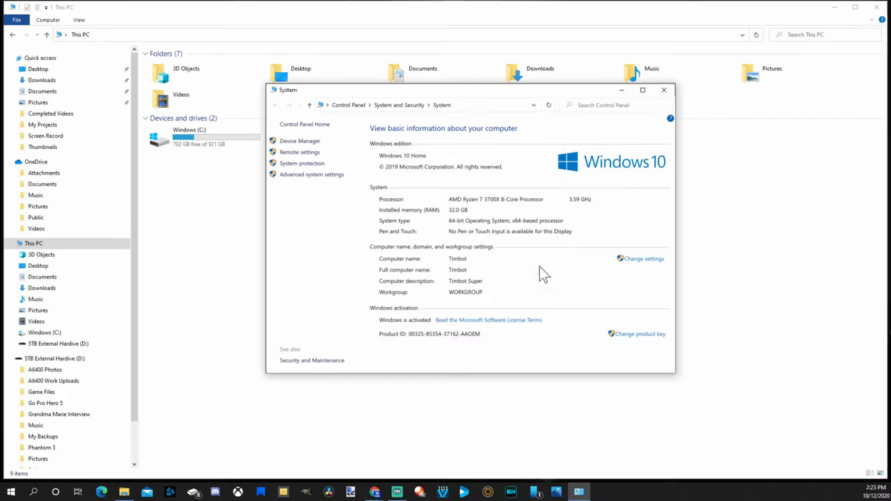
click(663, 91)
Close File Explorer and reach Power Options via Settings > System > Additional power settings.
click(879, 8)
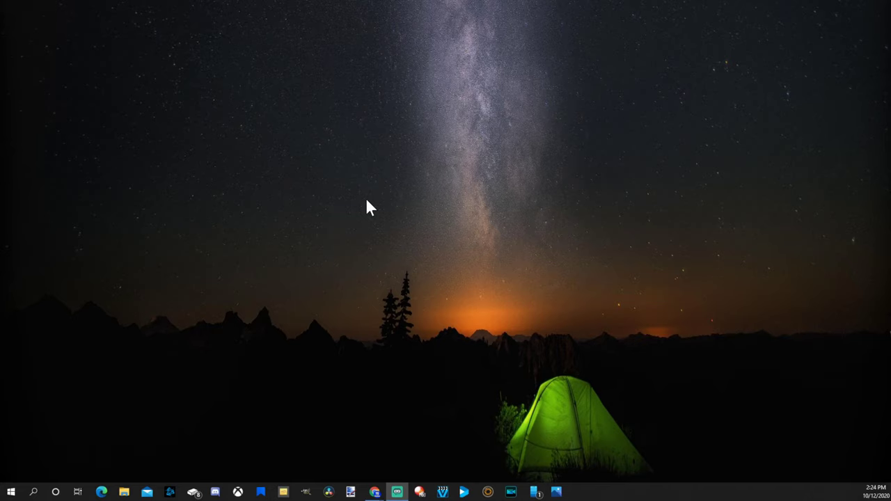
click(10, 491)
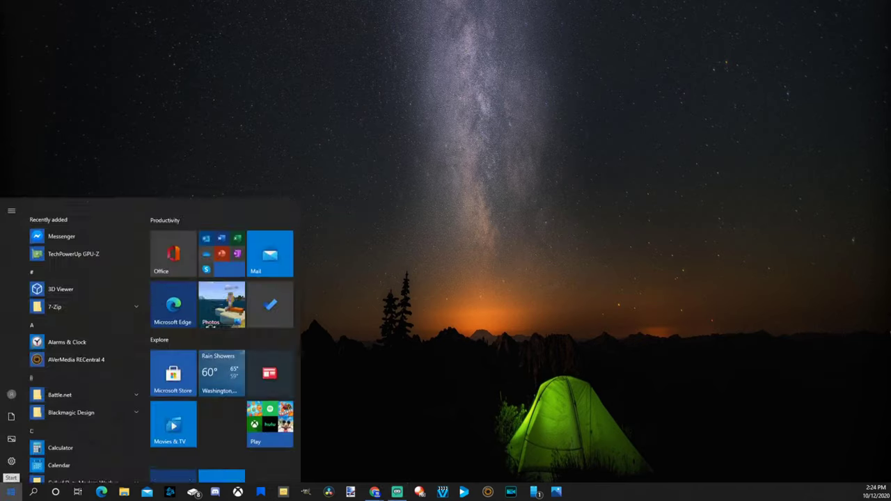
click(13, 450)
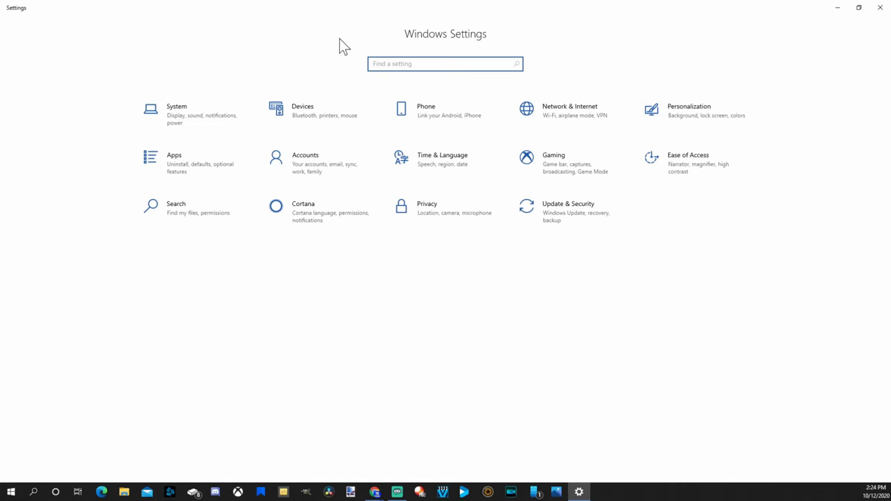
click(195, 112)
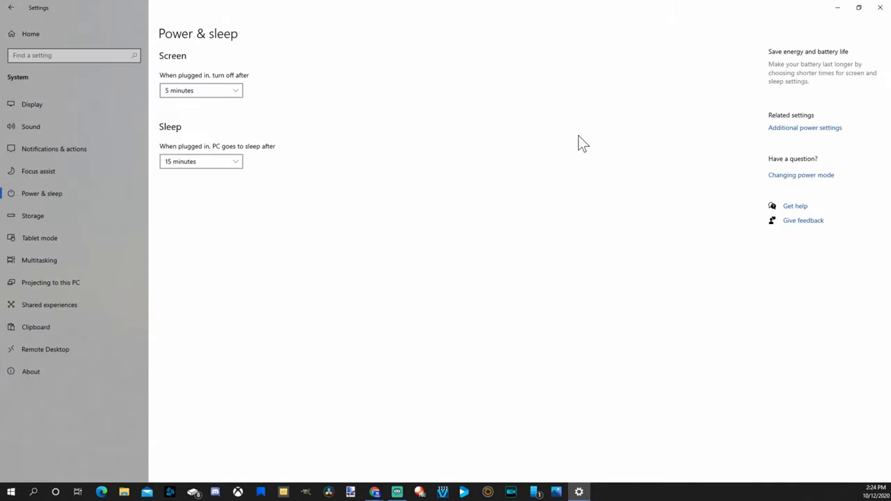
click(793, 130)
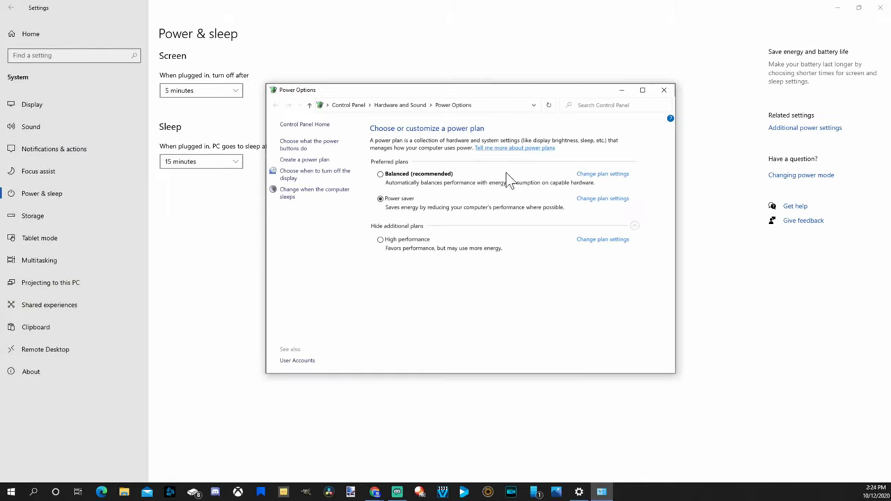
In the Balanced plan's advanced settings, set Maximum processor state to 95% and apply.
click(597, 178)
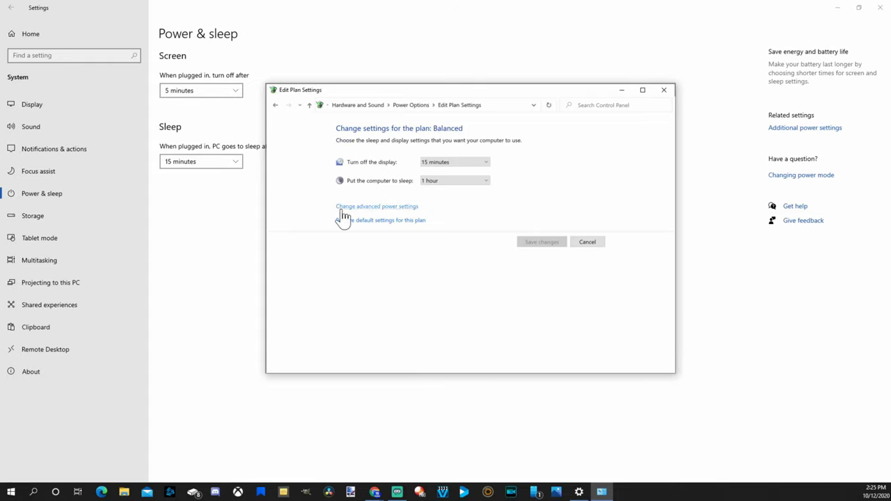
click(341, 211)
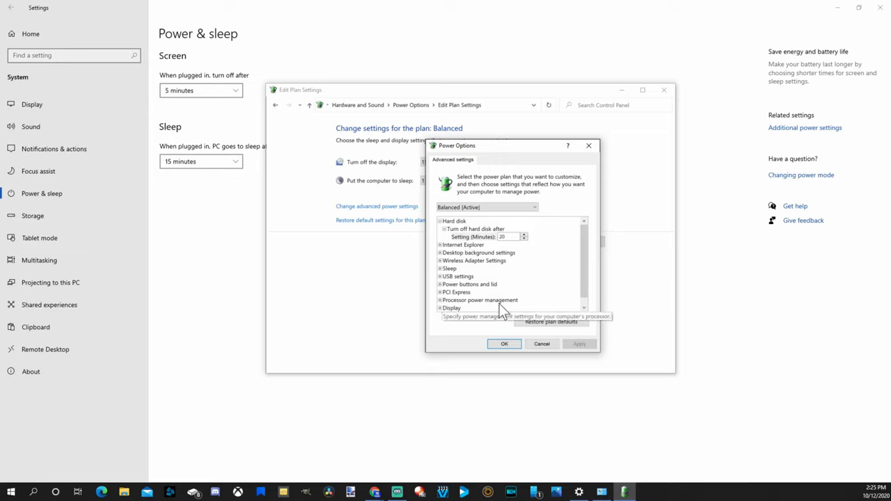
click(439, 300)
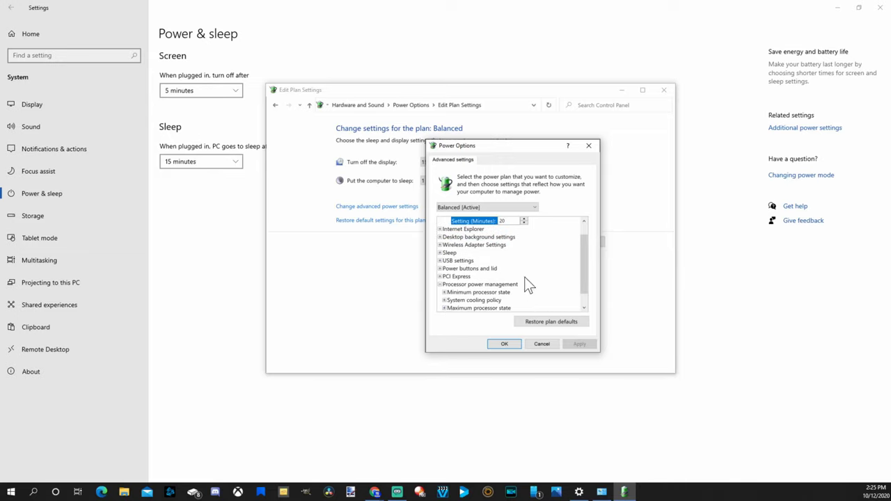
scroll(529, 285, down, 1)
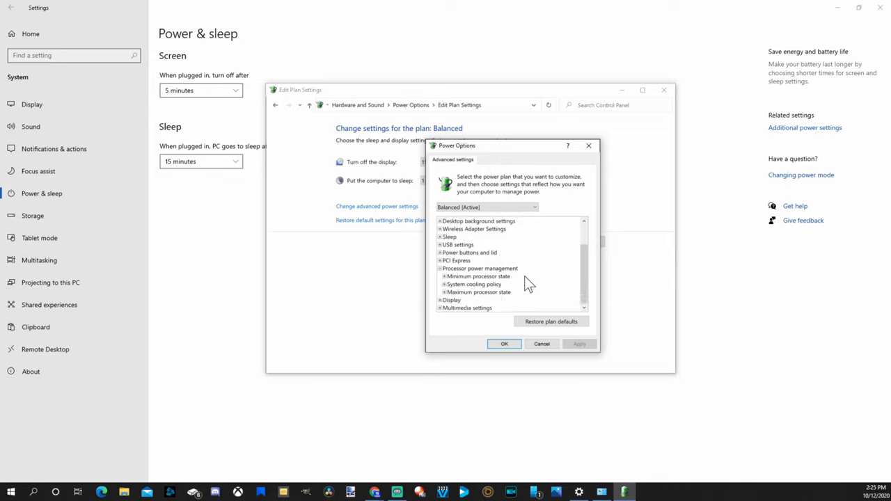
click(444, 291)
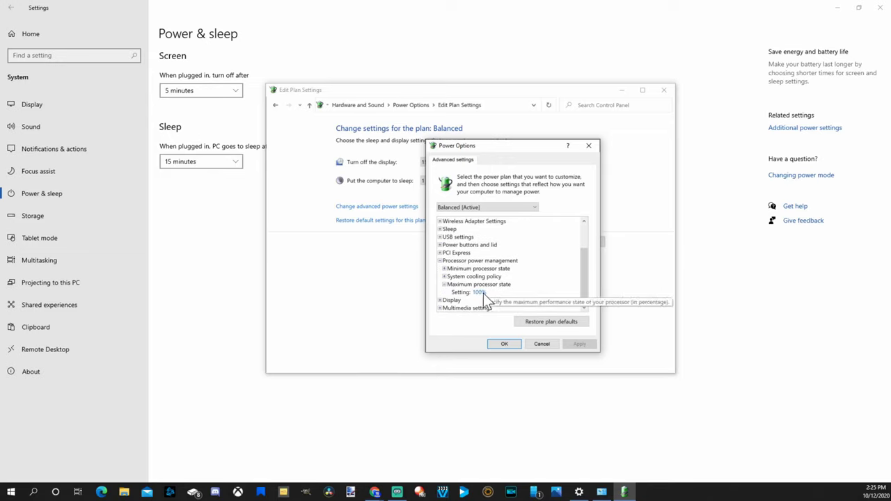
click(480, 292)
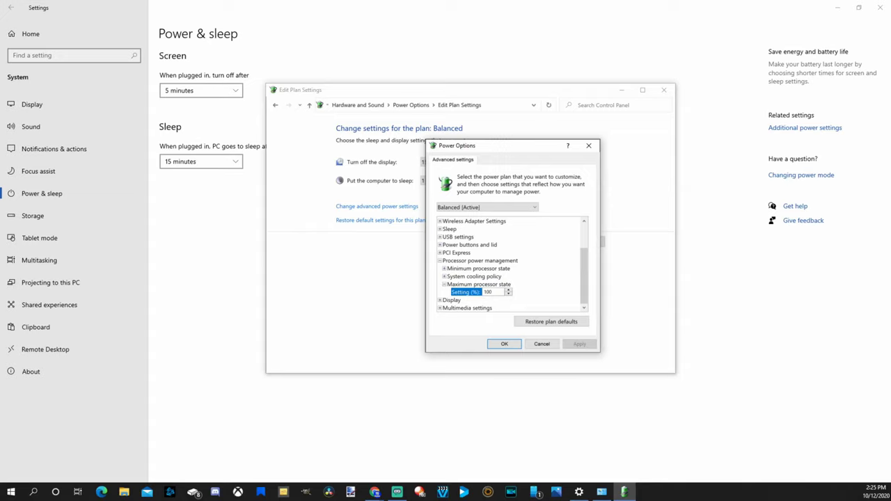
key(BackSpace)
key(BackSpace)
key(BackSpace)
text(95)
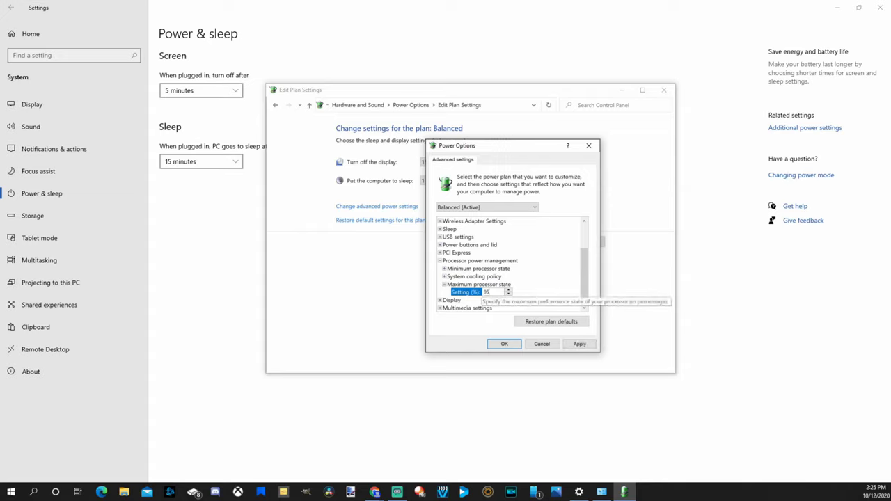
click(586, 347)
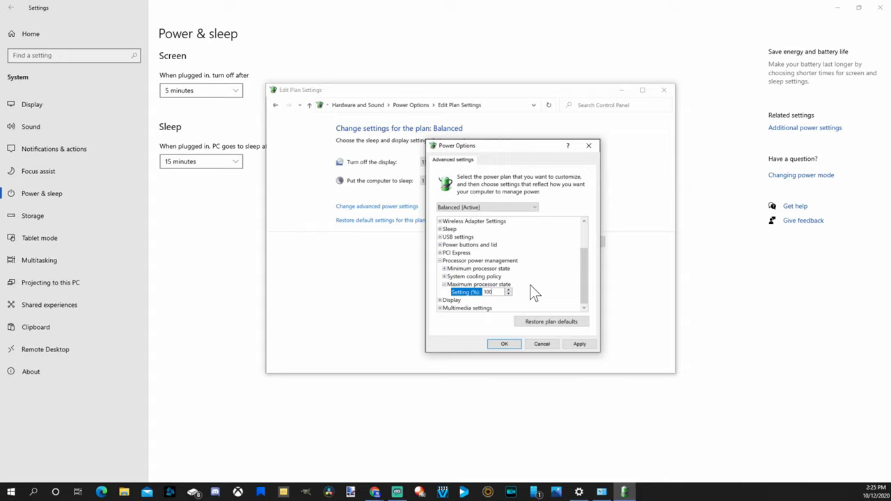
Apply and confirm the power plan changes, then close the Edit Plan Settings and Settings windows.
click(578, 343)
click(505, 343)
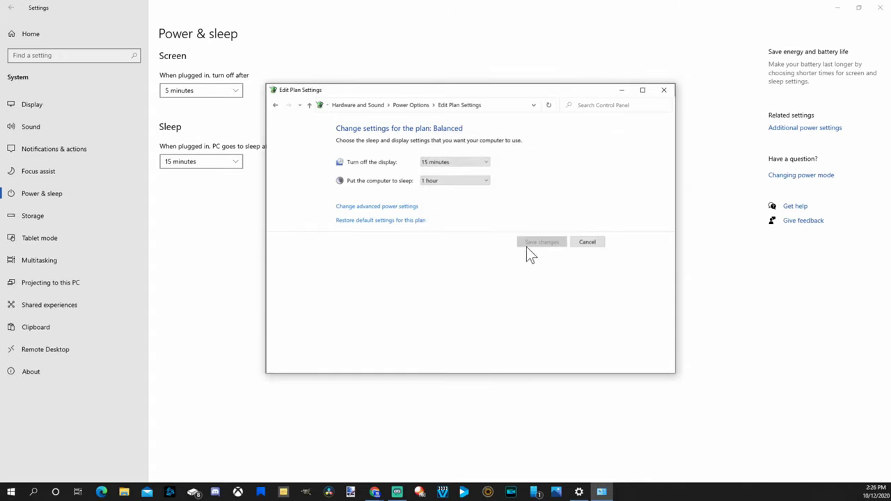
click(663, 90)
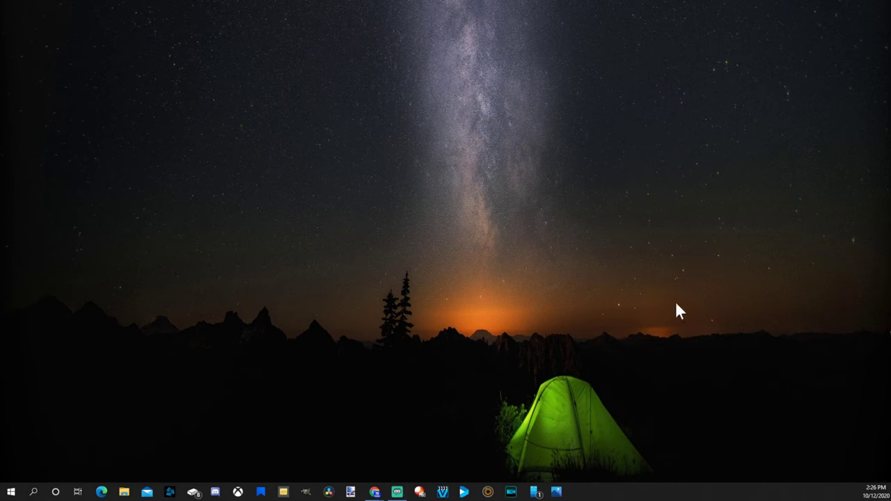